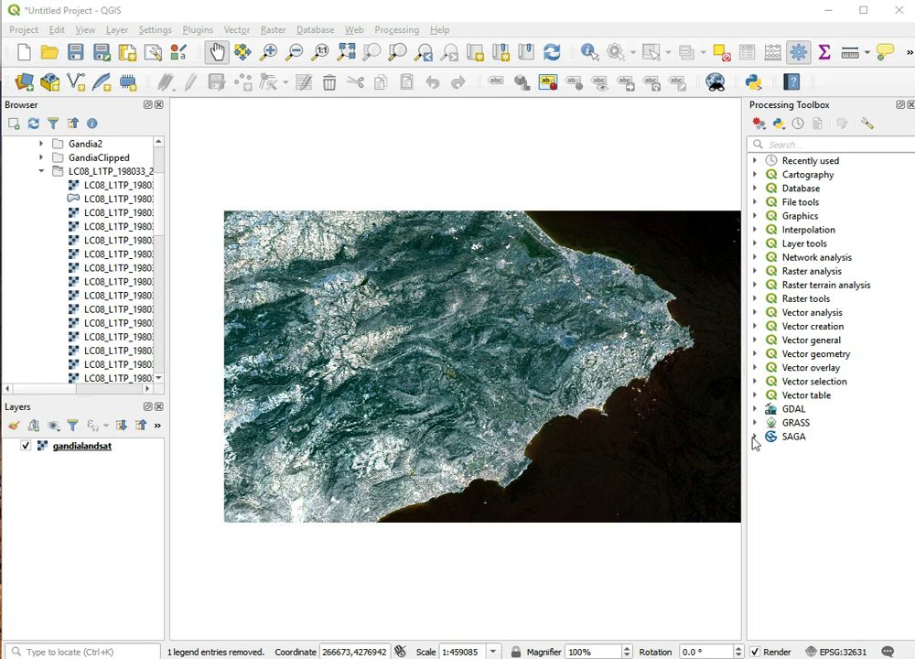
- Expand SAGA > Image analysis in the Processing Toolbox to find 'K-means clustering for grids'
click(756, 437)
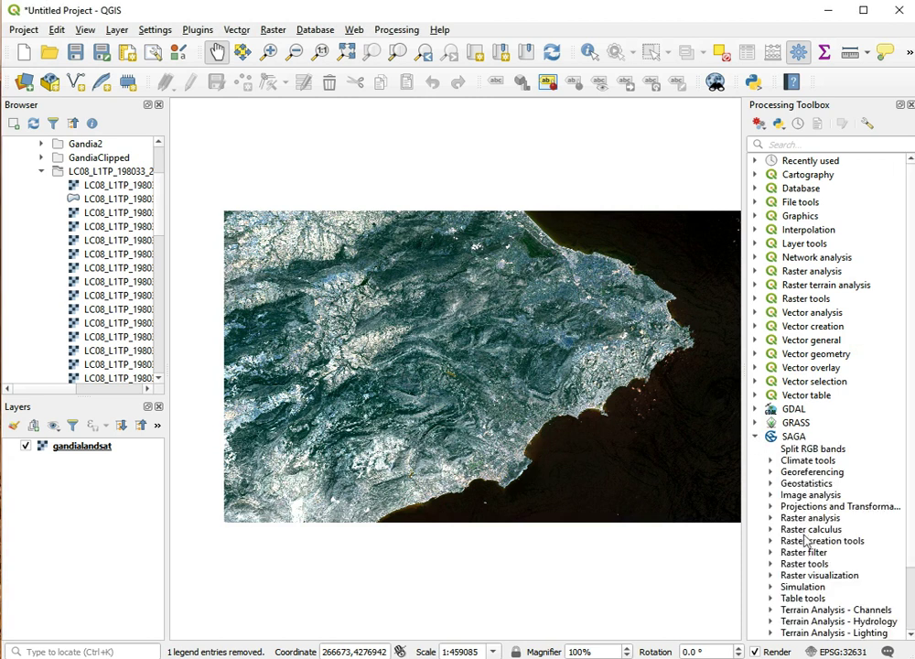
double_click(786, 493)
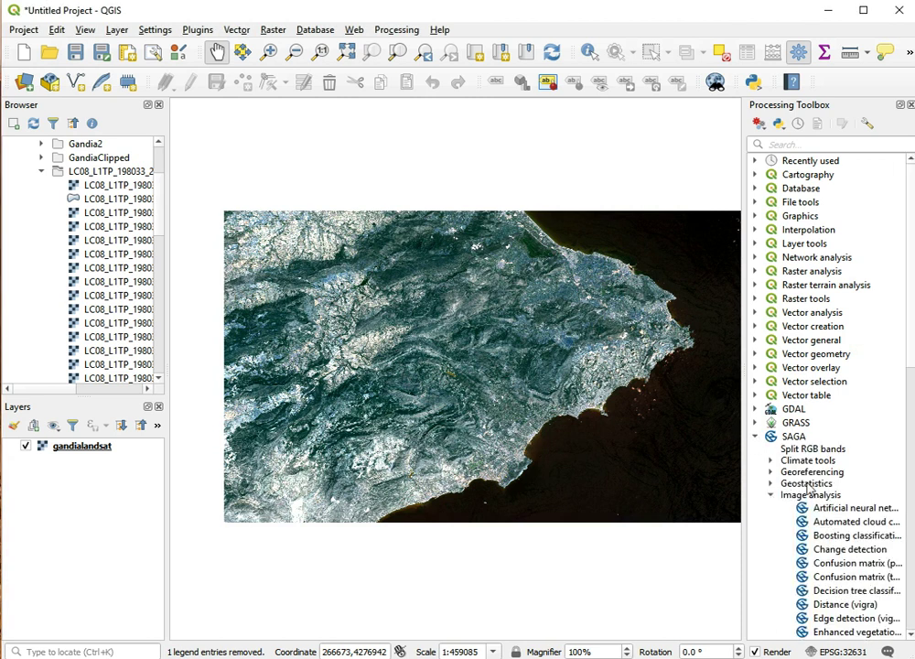
scroll(808, 488, down, 5)
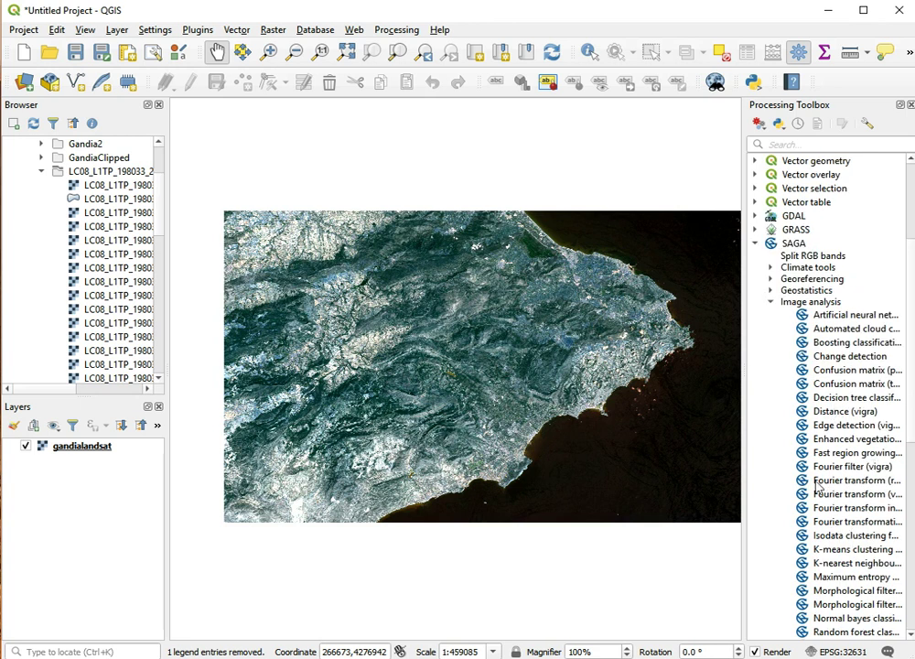
scroll(836, 439, down, 2)
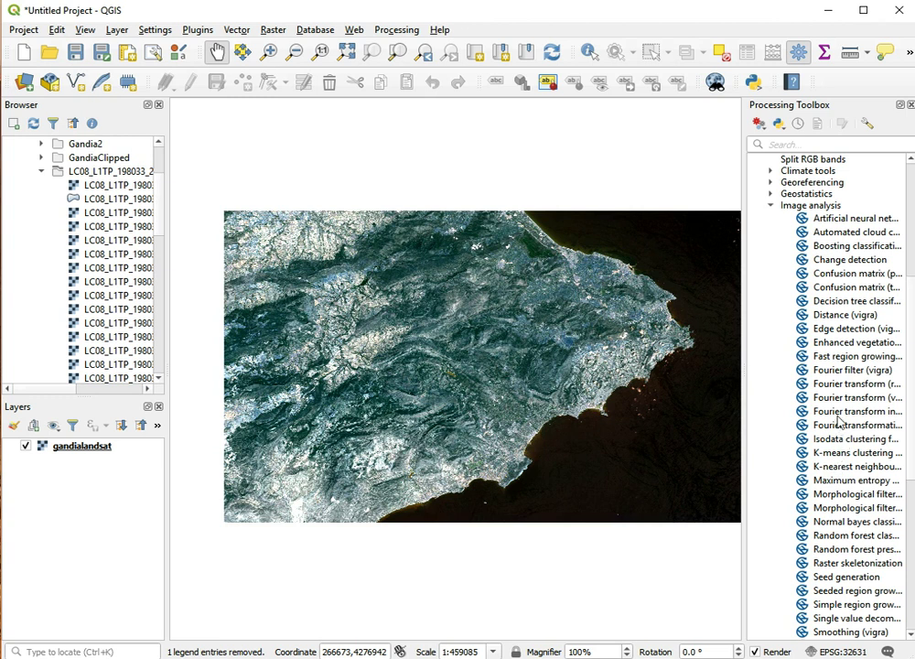
- Open 'K-means clustering for grids' and select gandialandsat [EPSG:32631] as the only input grid
double_click(823, 460)
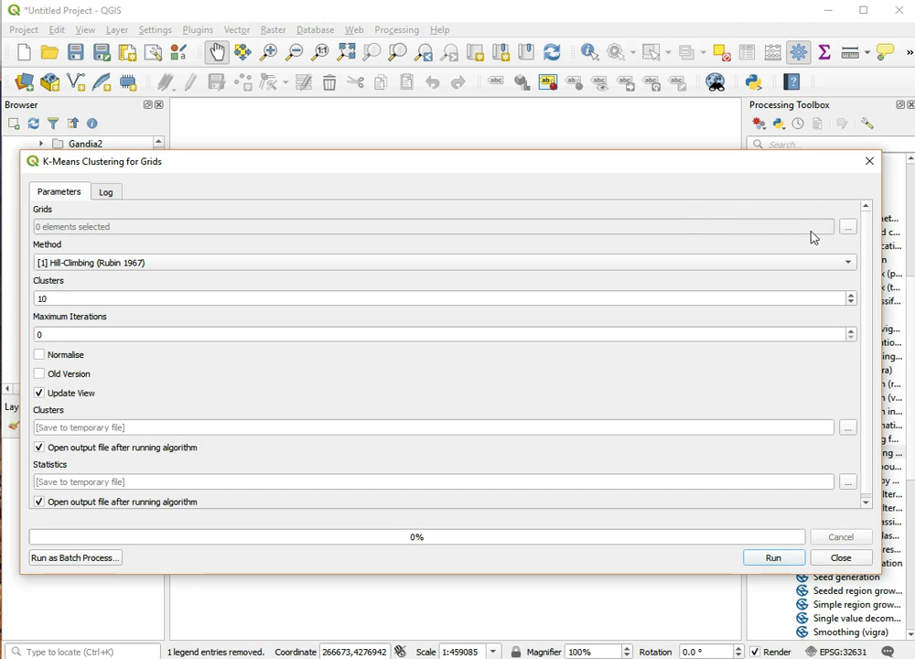
click(847, 228)
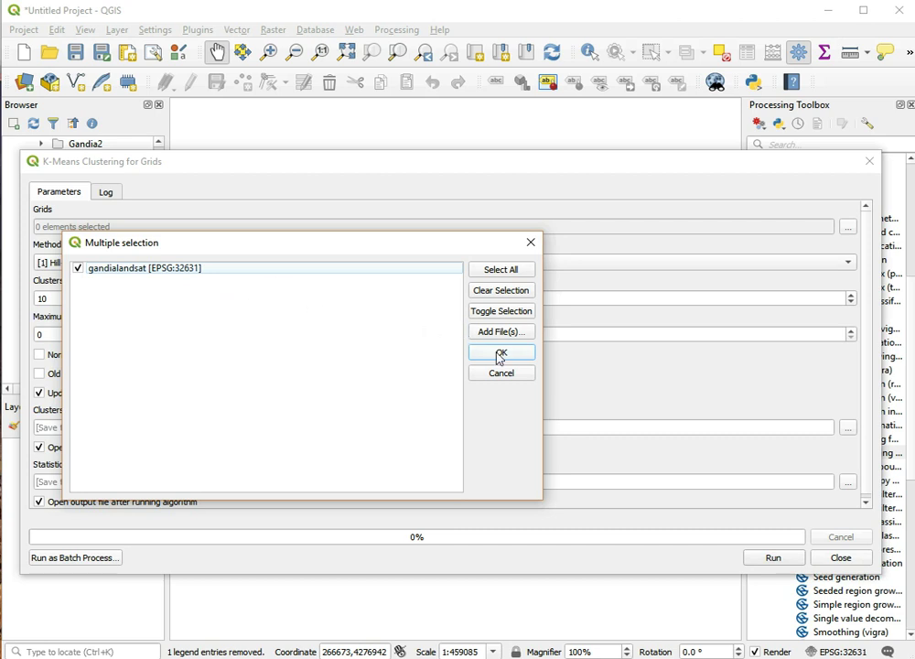
click(500, 357)
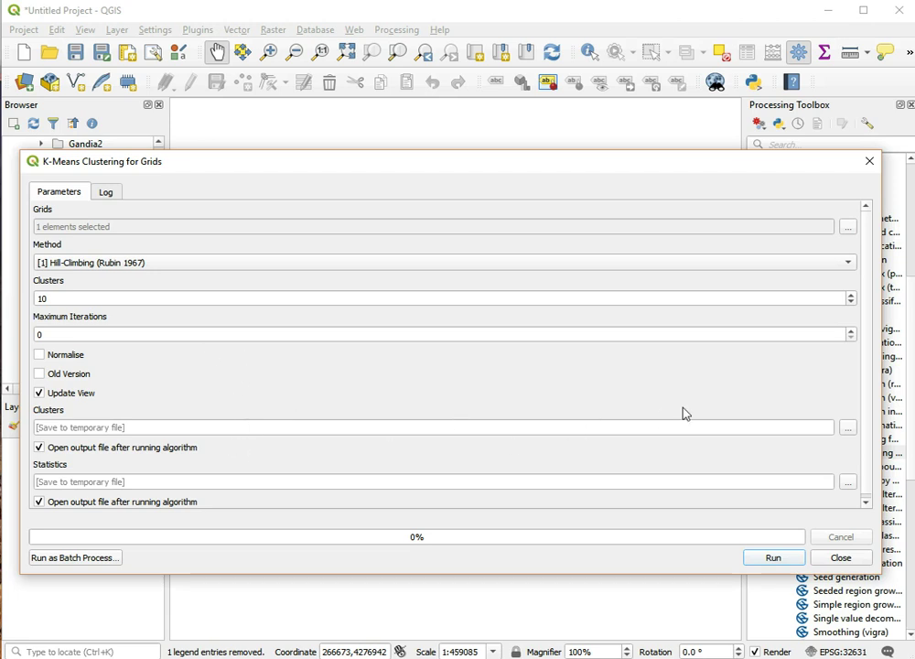
- Run the 10-cluster Hill-Climbing K-means on gandialandsat, producing CLUSTER.sdat
scroll(864, 425, down, 1)
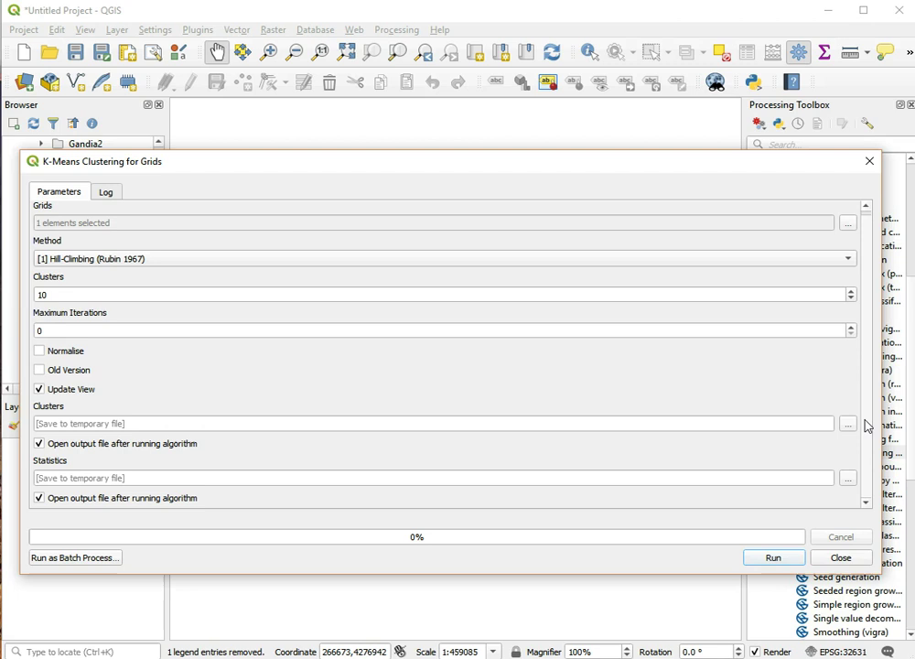
click(771, 556)
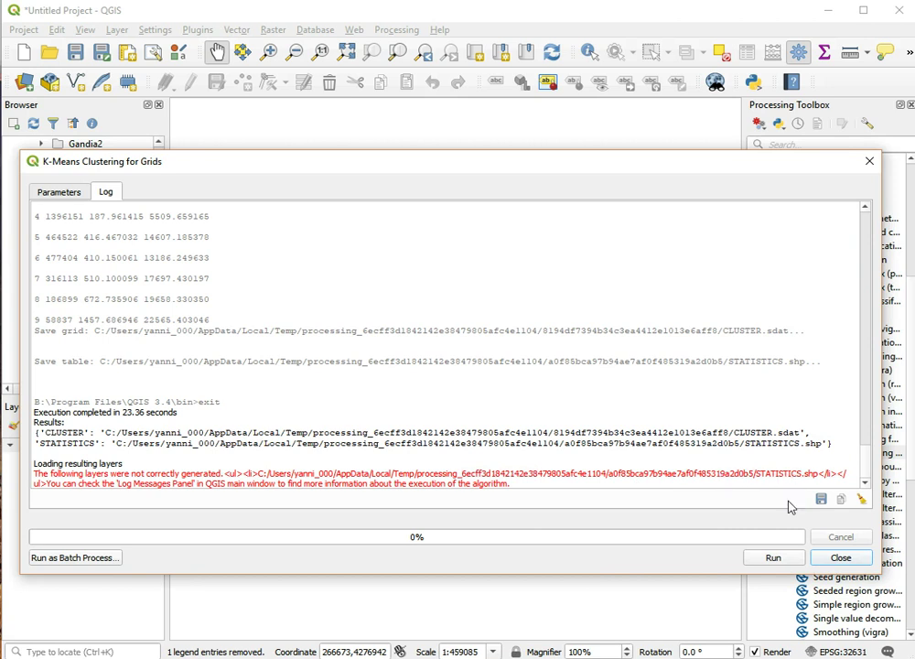
- Close the tool and zoom in on the greyscale Clusters raster along the Gandia coastline
click(840, 559)
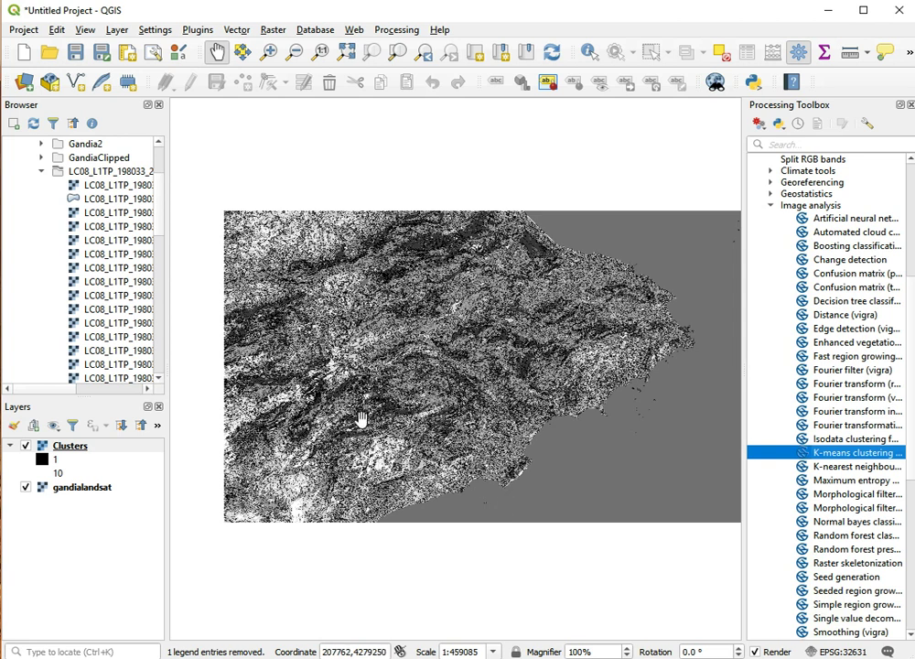
drag(361, 420, 325, 422)
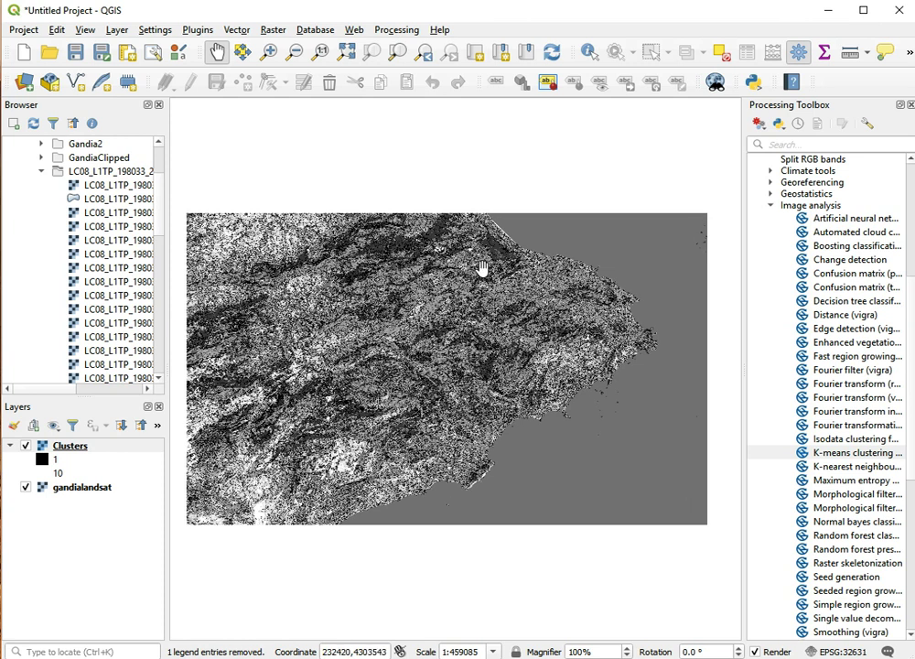
scroll(467, 268, up, 3)
drag(483, 273, 398, 490)
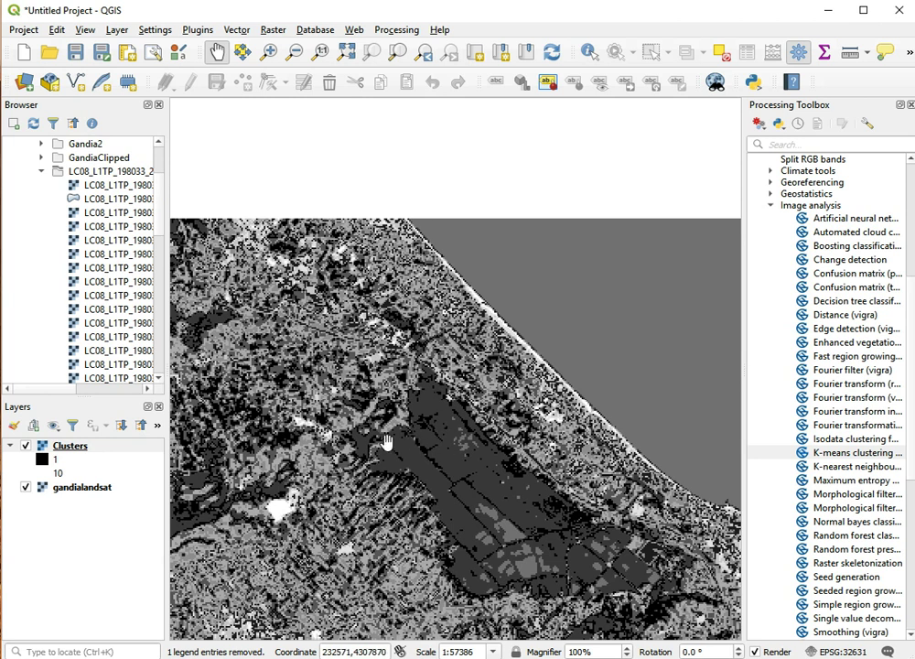
- Style Clusters as Paletted/Unique values with Random colors, classifying values 1 to 10
right_click(67, 445)
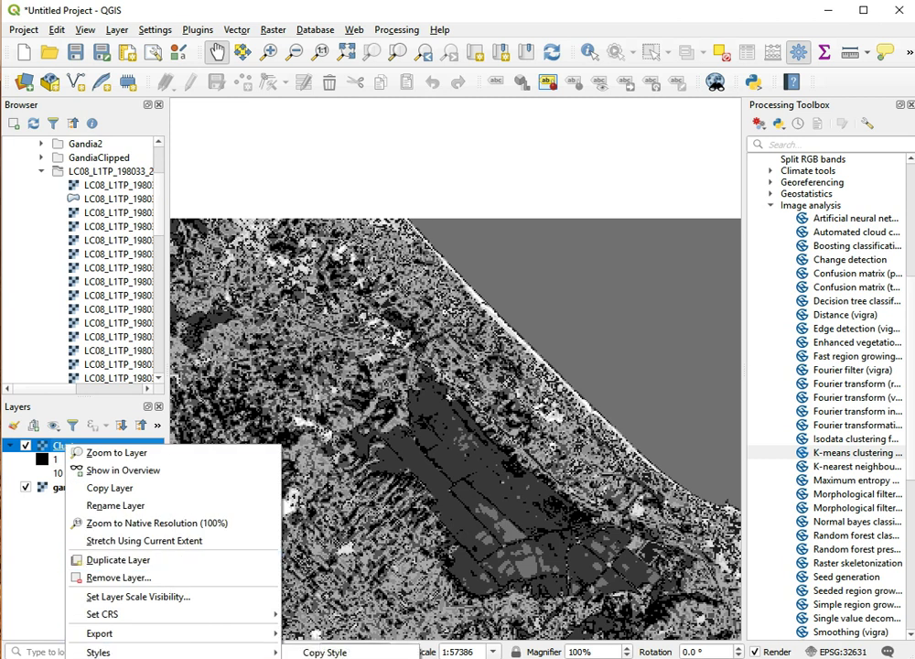
click(101, 652)
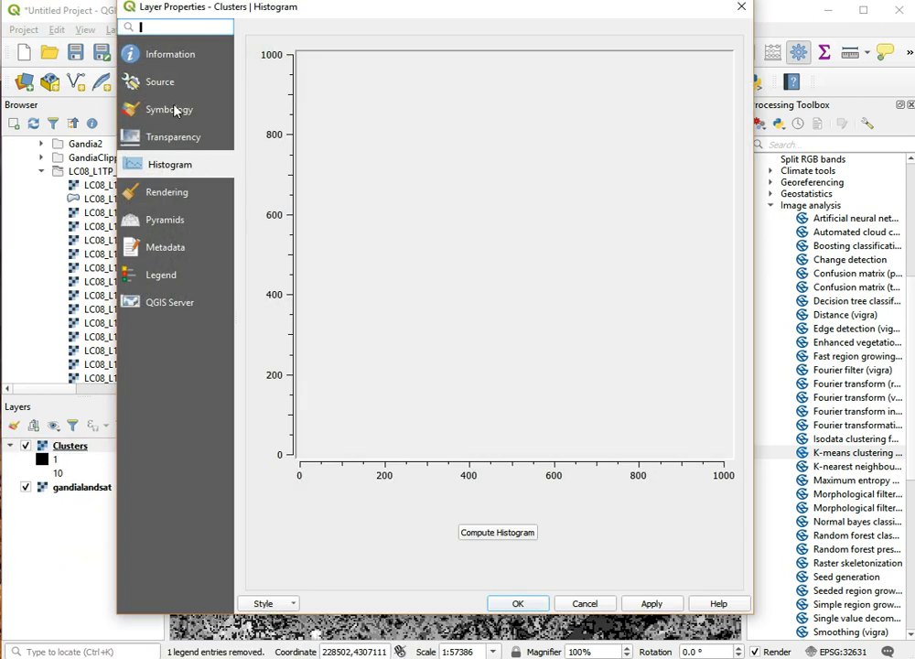
click(174, 110)
click(401, 60)
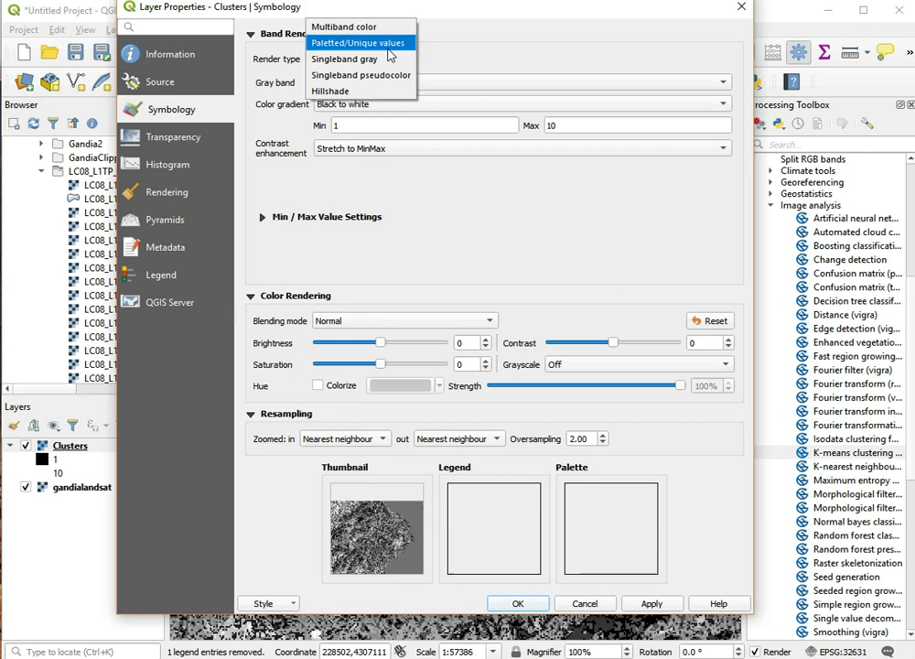
click(389, 47)
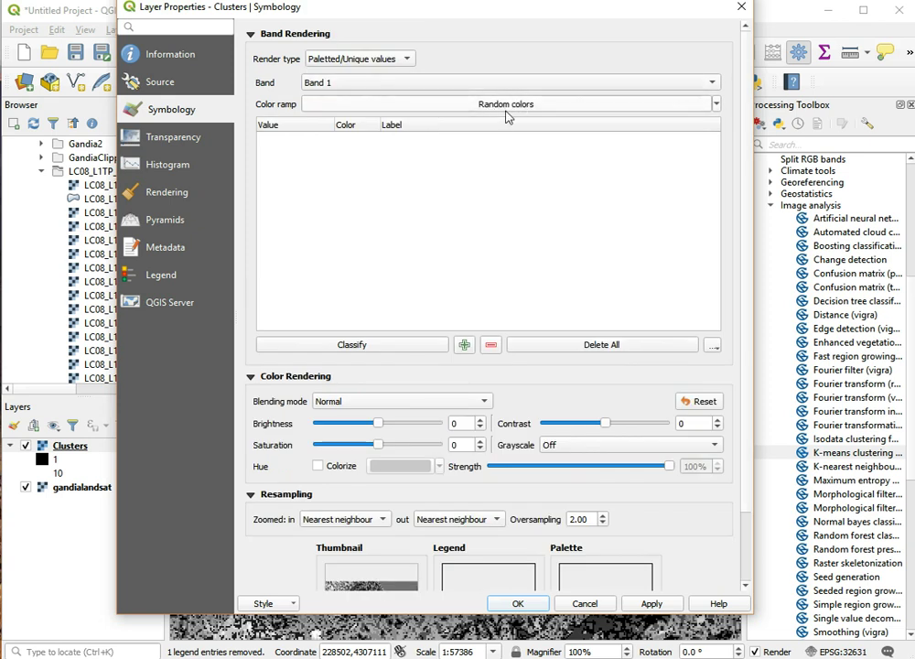
click(347, 347)
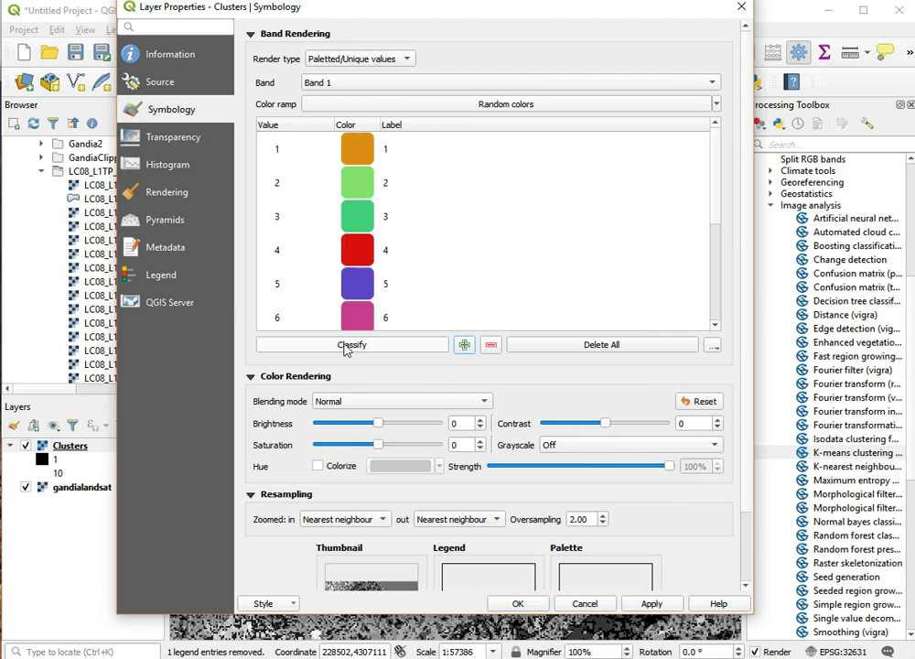
scroll(698, 278, down, 2)
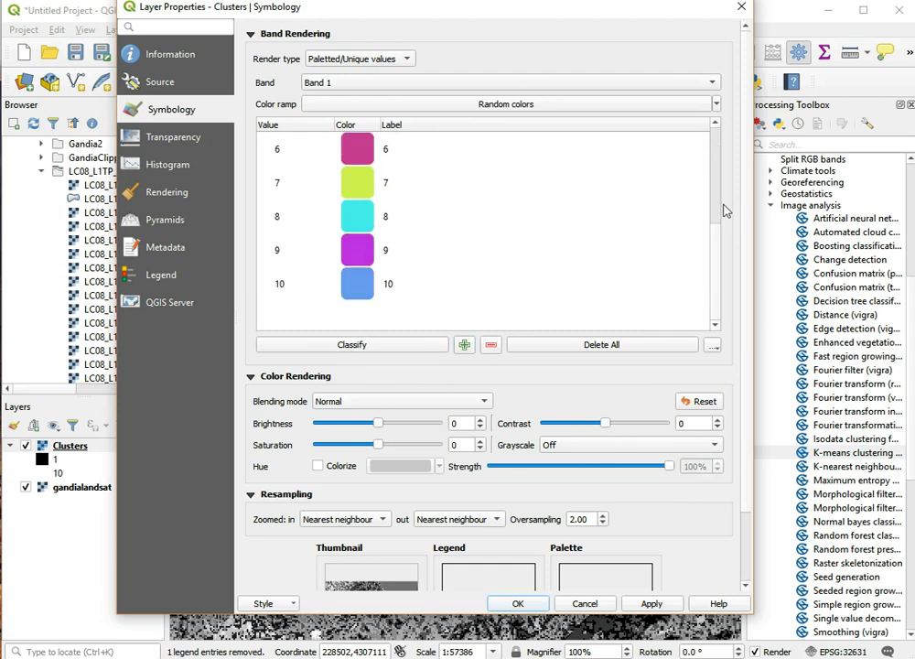
scroll(721, 202, up, 2)
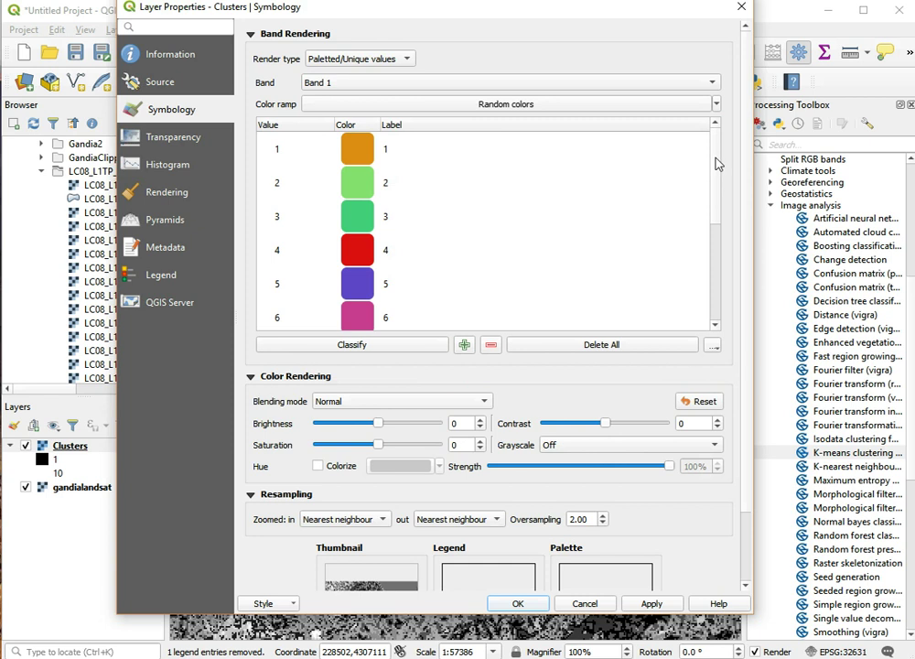
click(519, 604)
drag(528, 595, 449, 439)
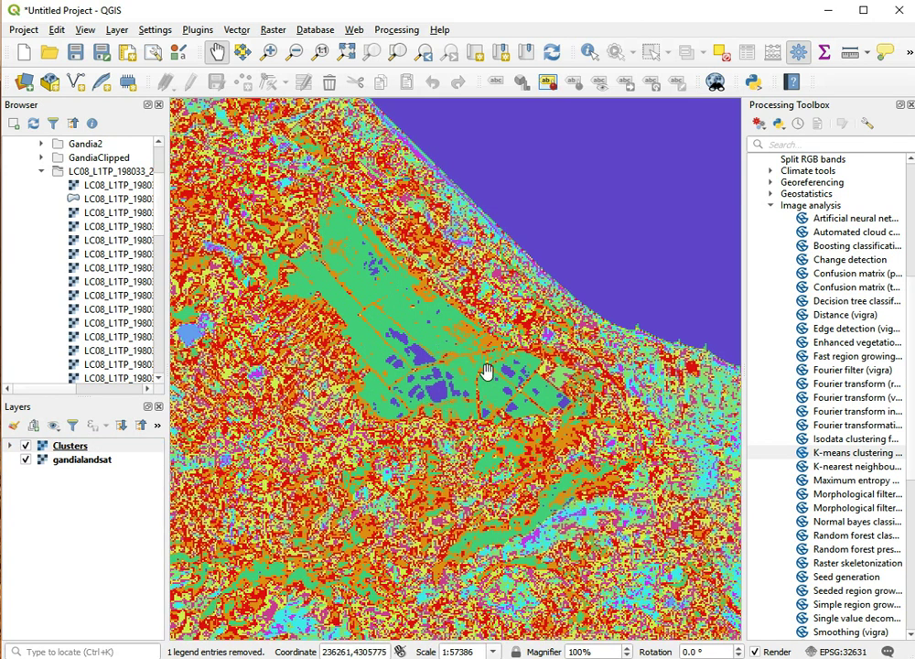
scroll(487, 372, down, 3)
drag(496, 401, 429, 312)
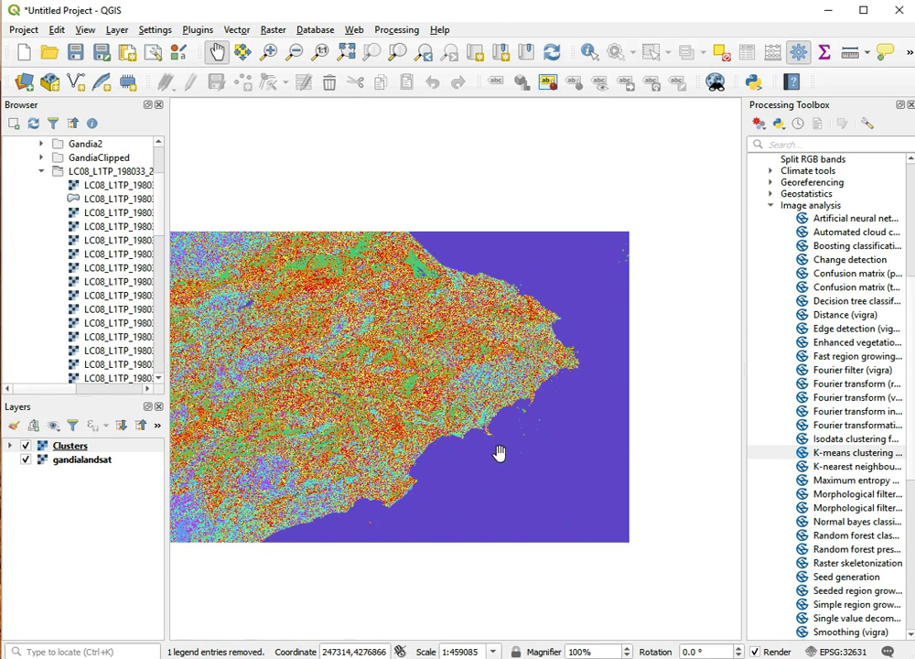
scroll(379, 529, up, 3)
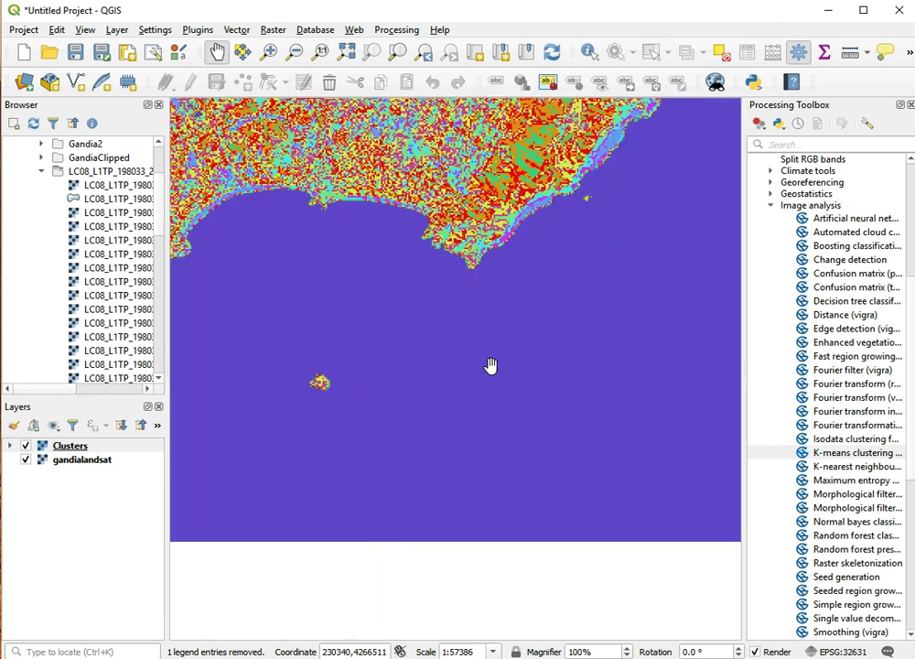
drag(491, 368, 319, 478)
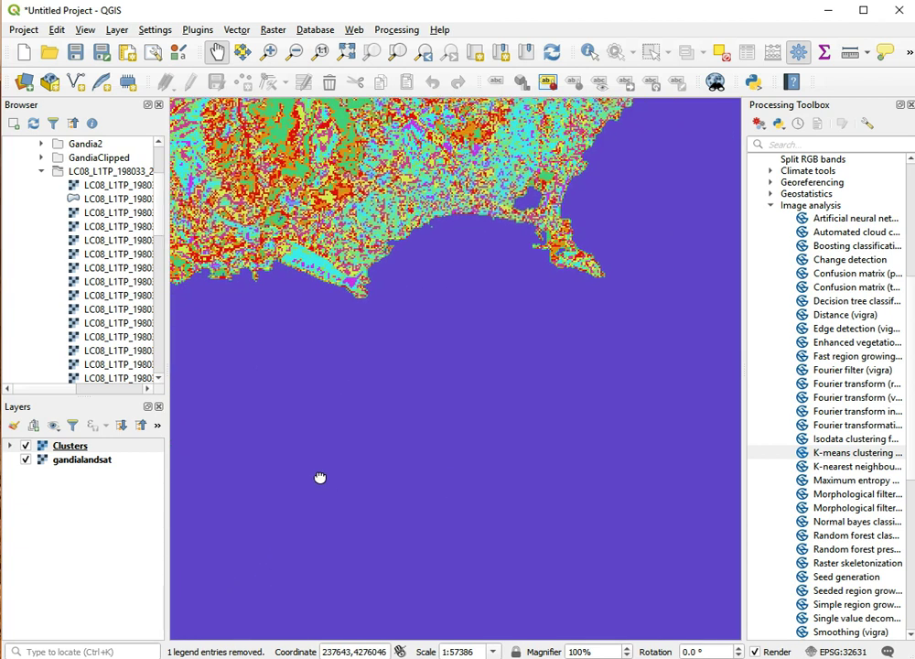
scroll(529, 411, down, 3)
drag(529, 410, 474, 409)
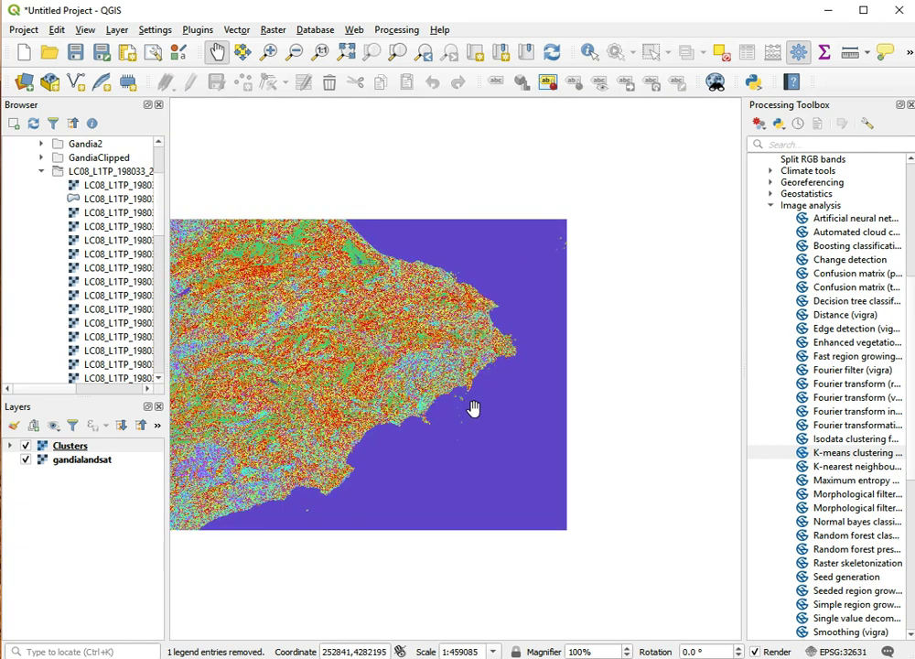
drag(409, 409, 485, 403)
scroll(477, 434, up, 3)
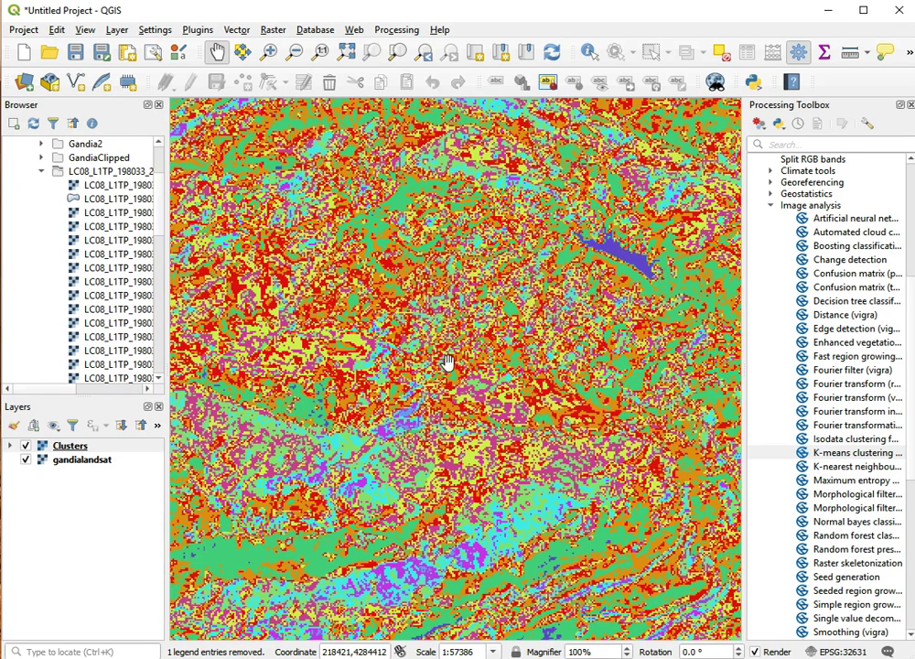
drag(436, 444, 425, 400)
scroll(450, 476, down, 3)
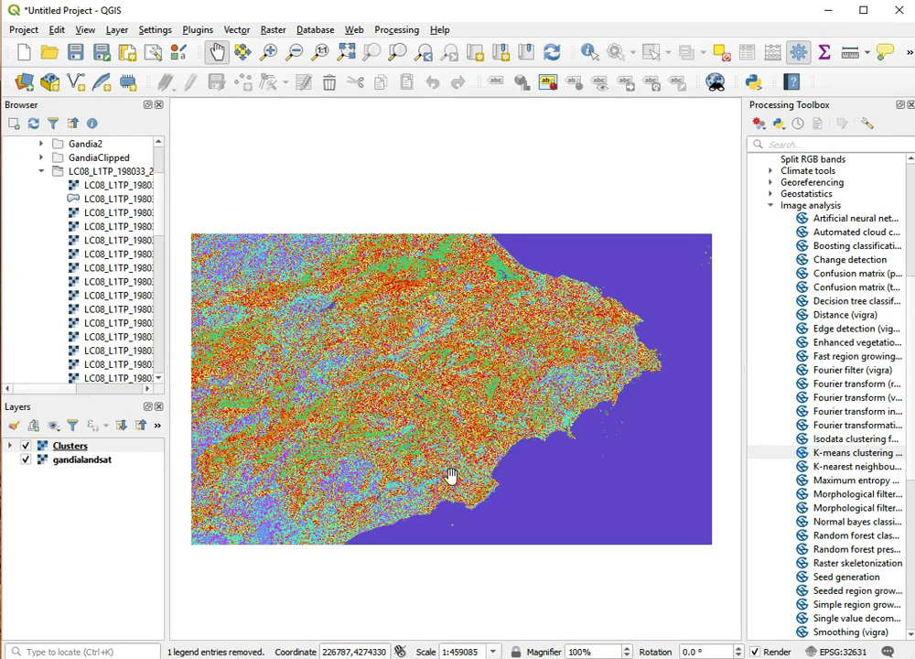